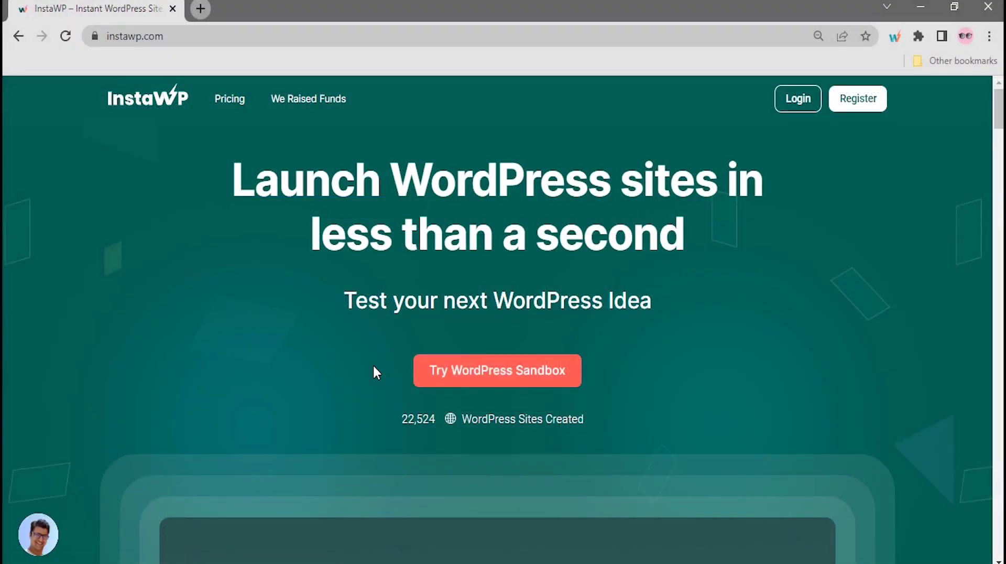
Step: Create a temporary InstaWP site from scratch named Yoursitename with WP version 6.0, PHP 8.0 and the default configuration
click(426, 370)
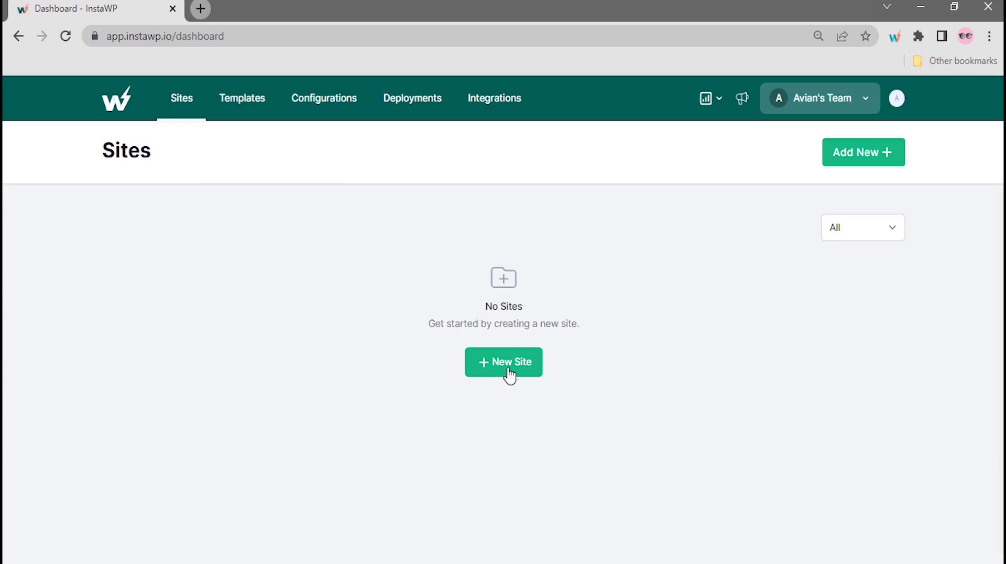
click(505, 368)
click(453, 290)
click(454, 335)
click(457, 399)
text(Yoursitename)
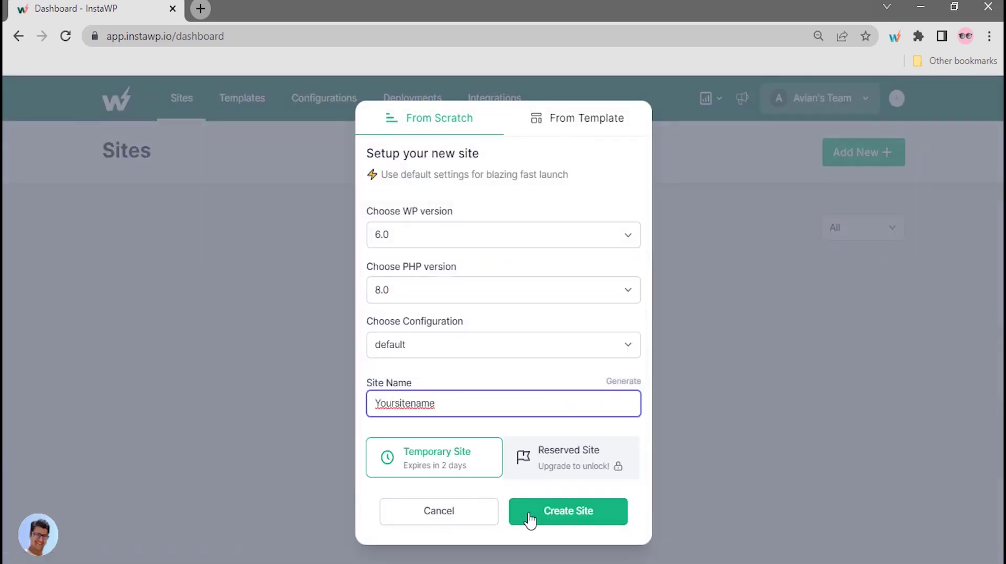
click(527, 517)
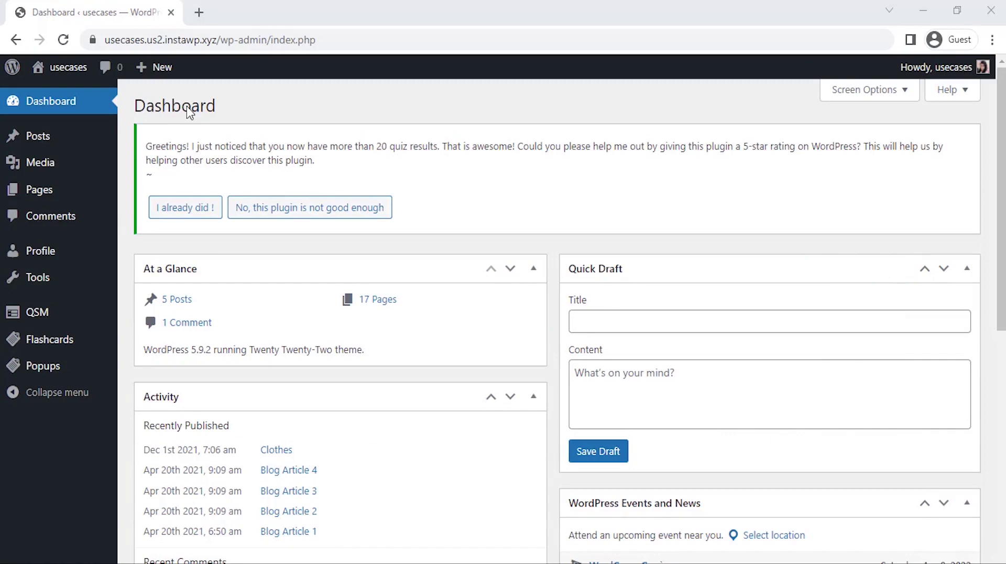
Step: Start a new quiz in the QSM Quizzes/Surveys list, keeping the Default Theme
mouse_move(50, 317)
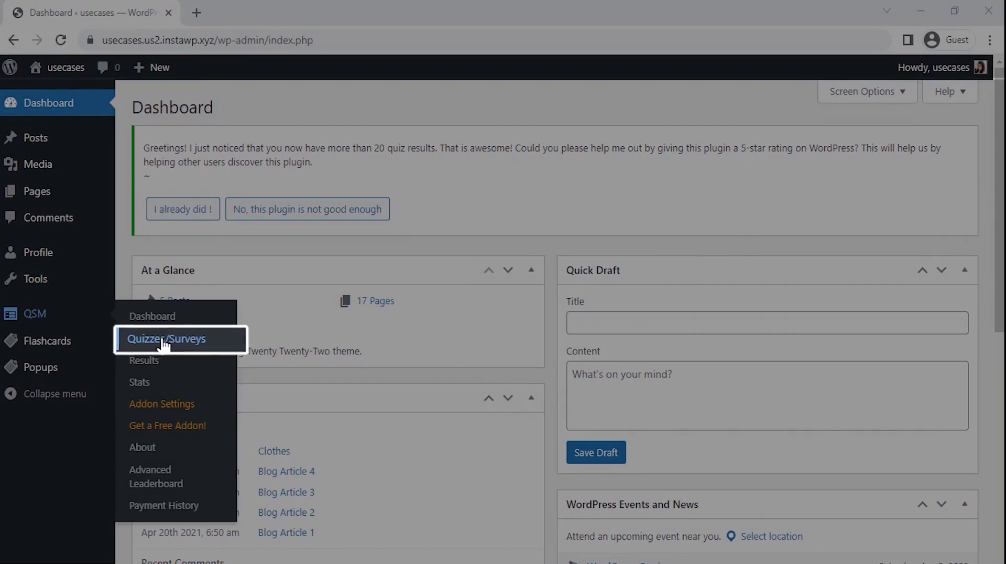
click(164, 344)
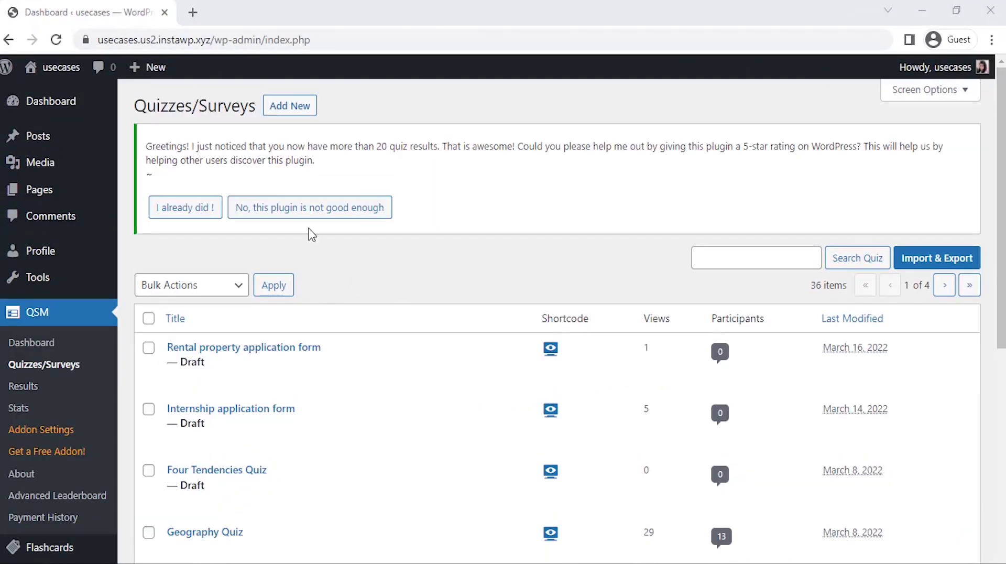
click(288, 106)
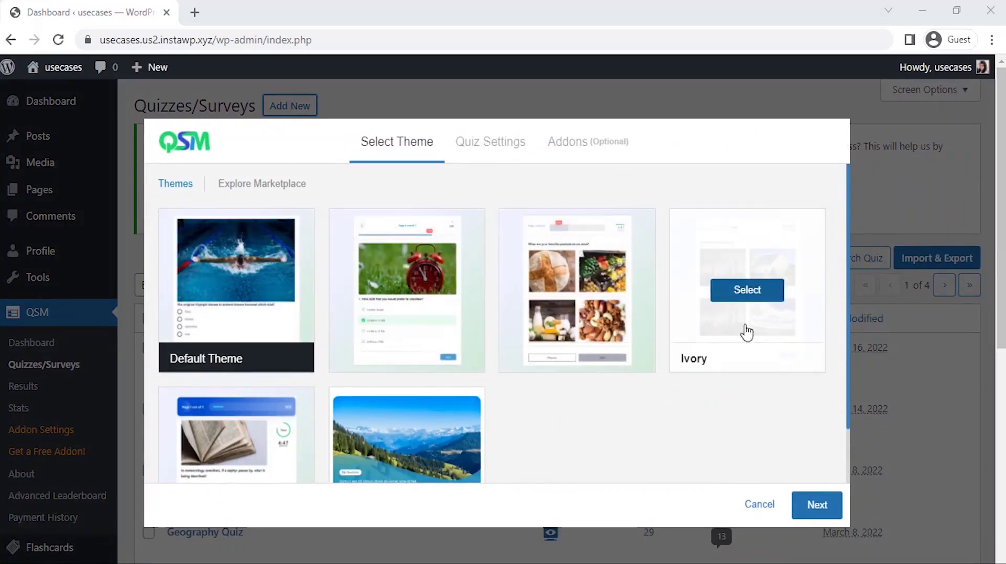
click(811, 507)
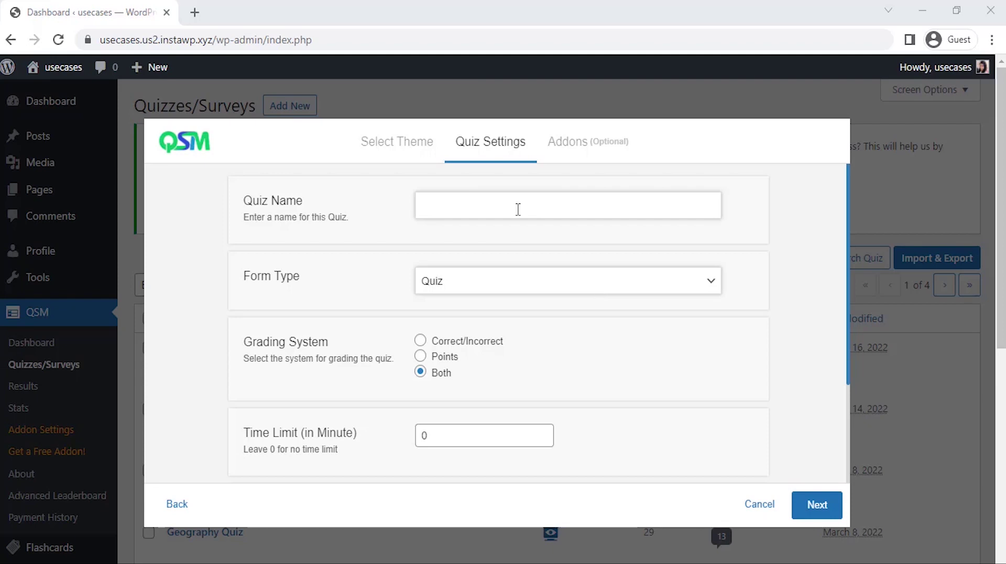
Step: Name the quiz Volunteer Application form, set its form type to Simple Form, and create it without any addons
click(499, 210)
click(501, 245)
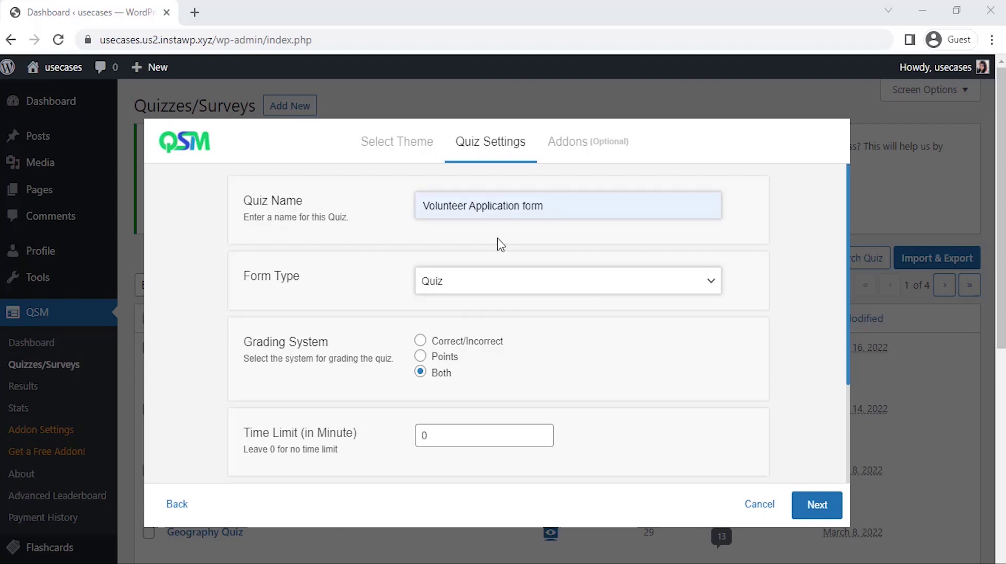
click(502, 287)
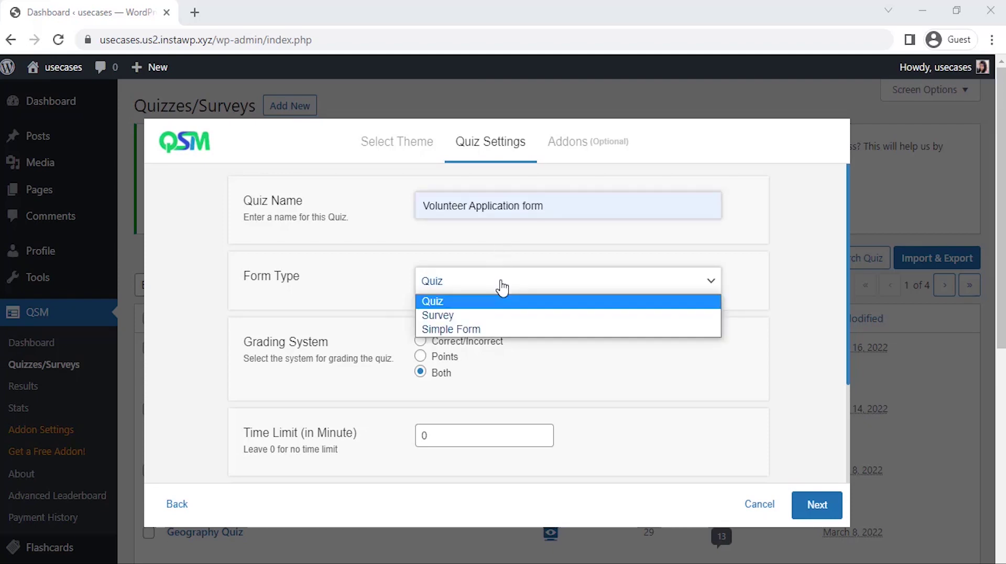
click(501, 329)
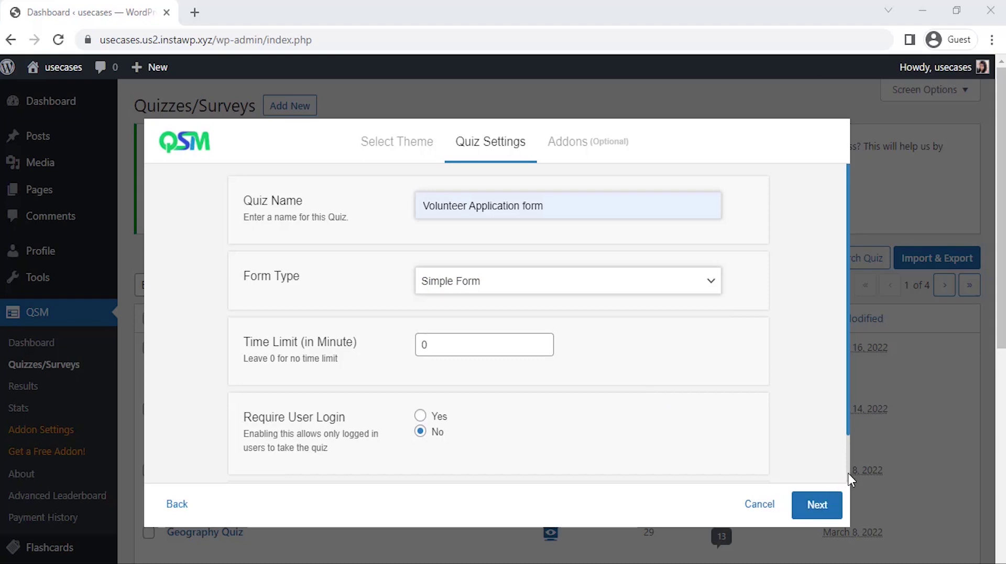
scroll(848, 473, down, 2)
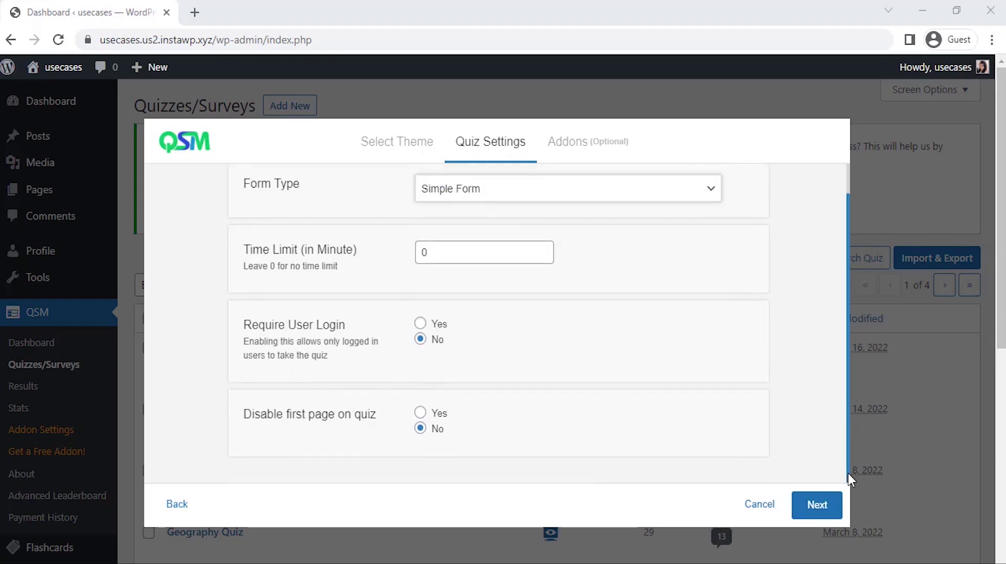
click(812, 506)
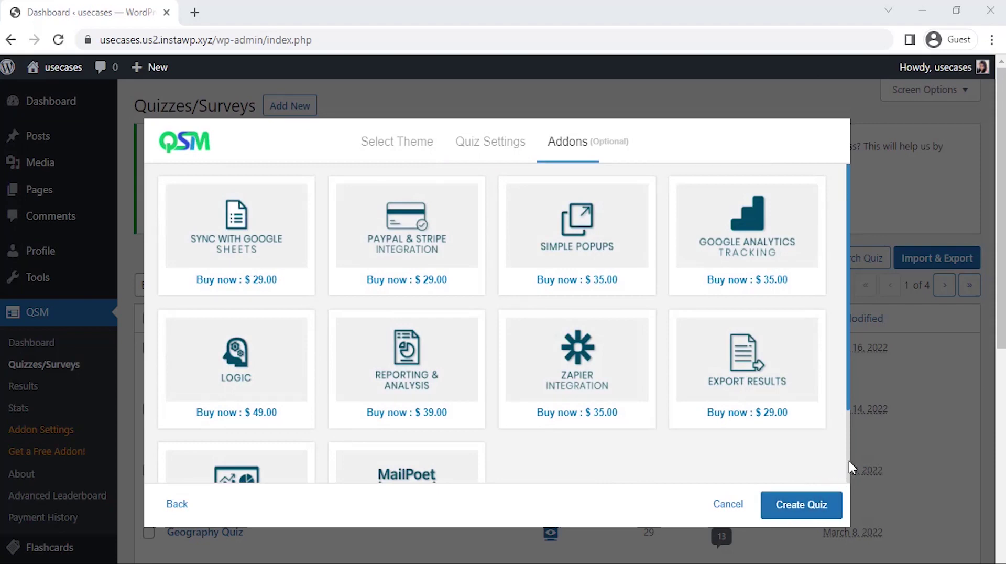
scroll(848, 461, down, 3)
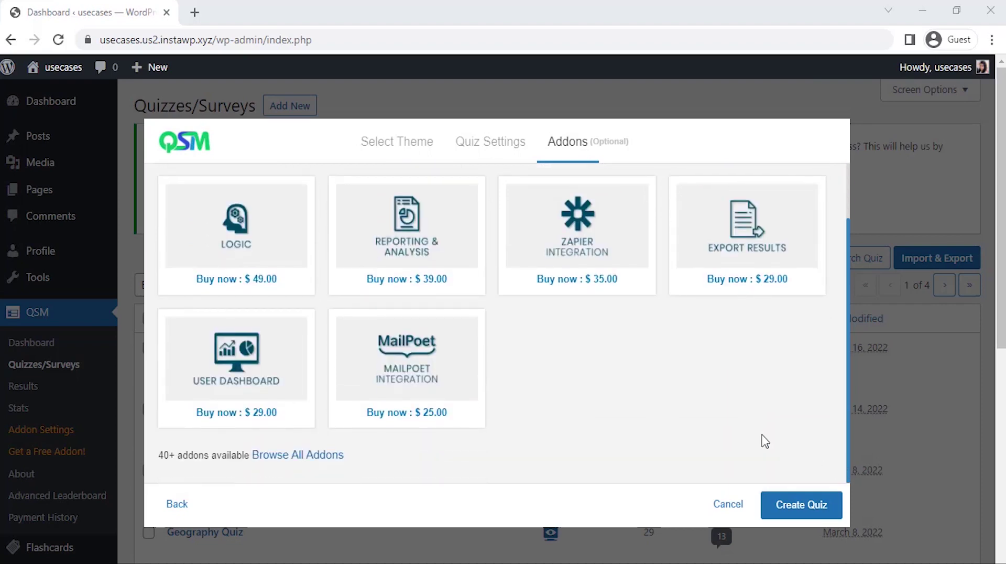
click(788, 507)
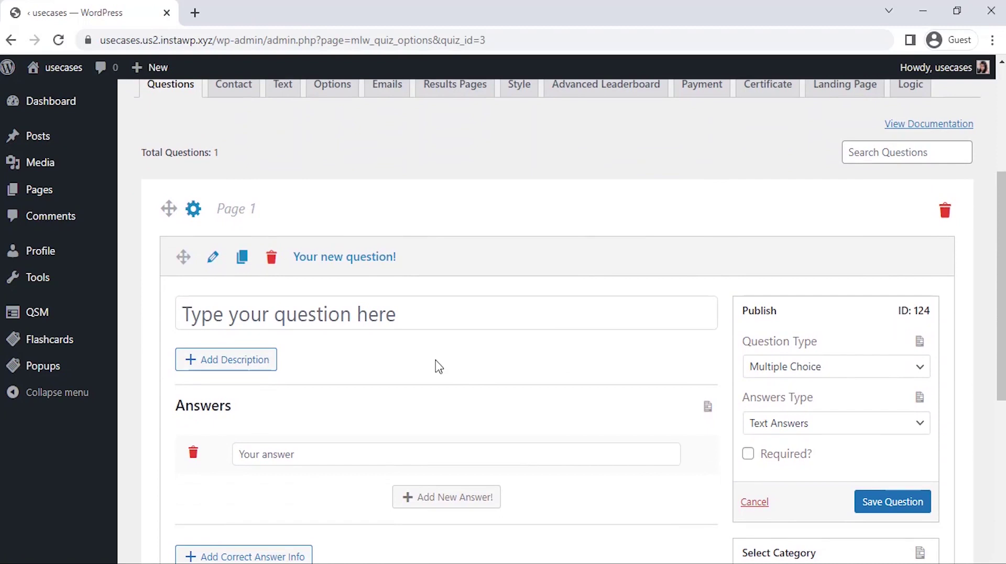
Step: Set up the first question as "How old are you?" with type Number, make it required, and save it
click(371, 329)
click(302, 399)
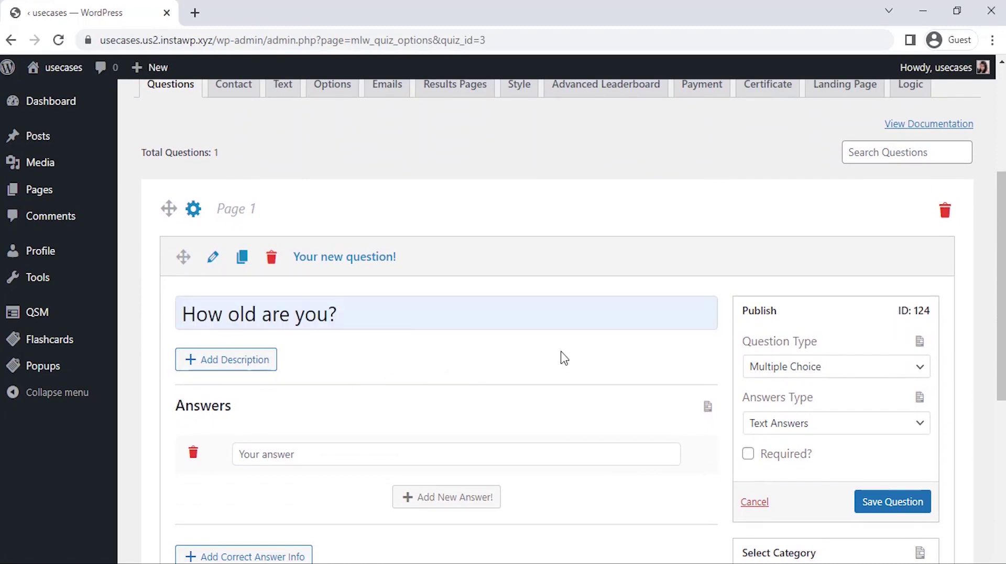
click(827, 370)
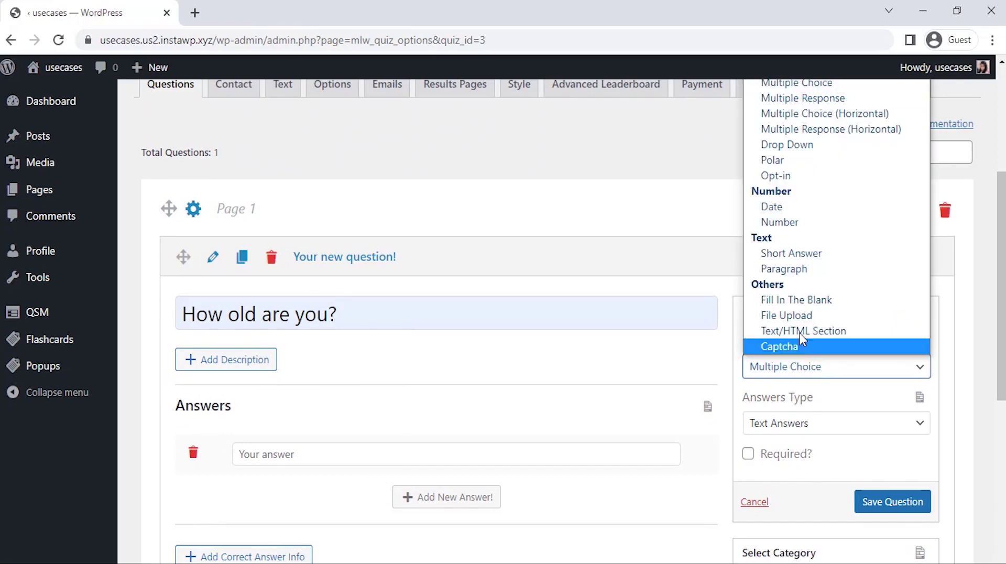
click(780, 223)
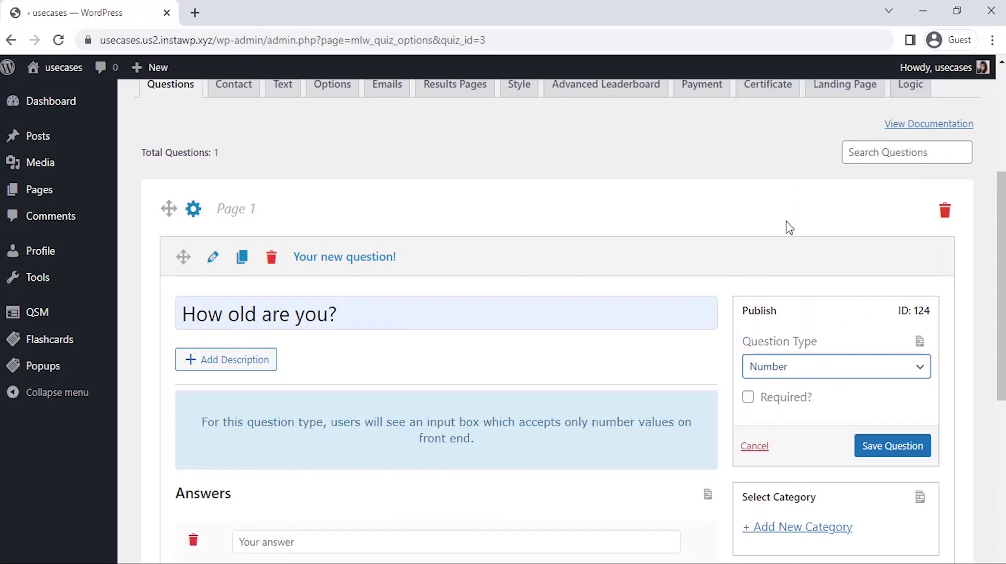
click(748, 399)
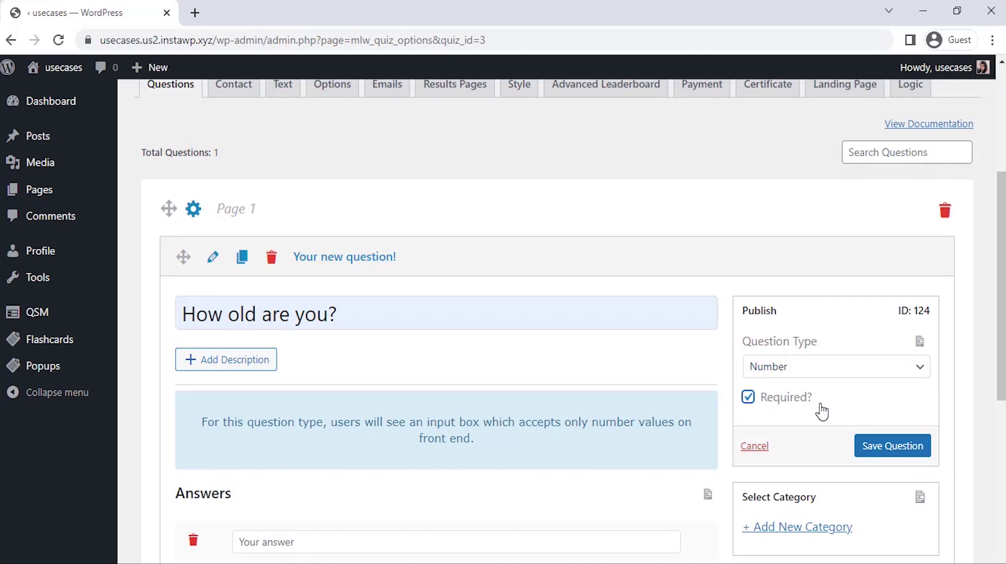
click(844, 403)
click(883, 447)
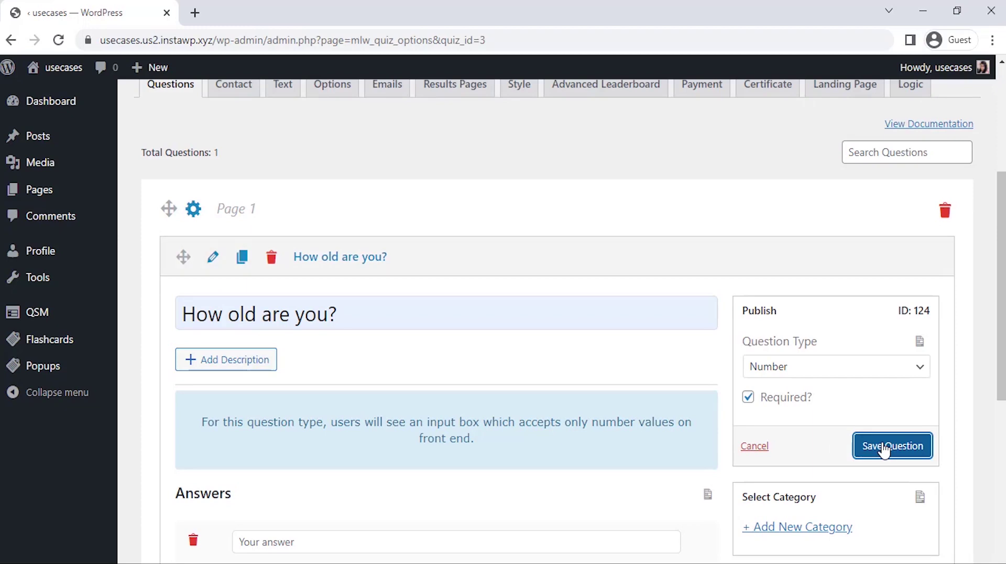
click(611, 349)
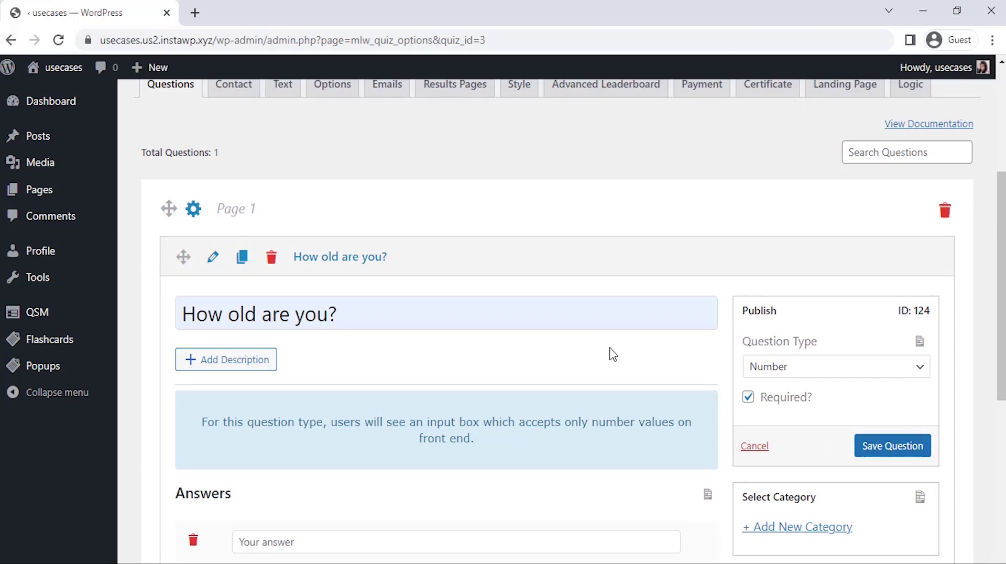
Step: Add a second question on Page 1, "When are you available?", with question type Multiple Choice
scroll(612, 354, down, 8)
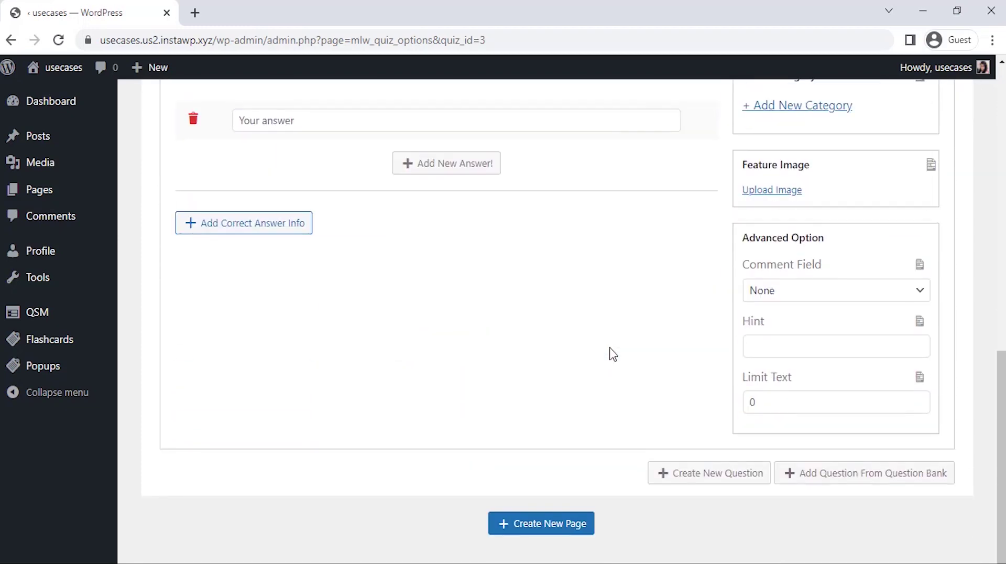
click(681, 473)
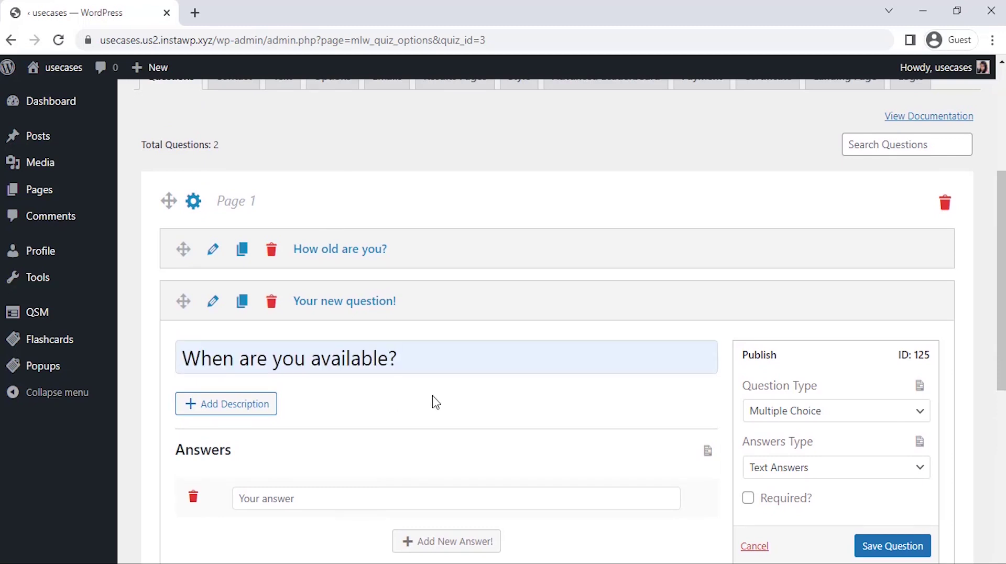
scroll(433, 403, down, 2)
click(796, 288)
click(797, 323)
Step: Give the availability question the answers Weekends, Week days and Both, and save it
click(339, 374)
text(Weekends)
click(418, 417)
text(W)
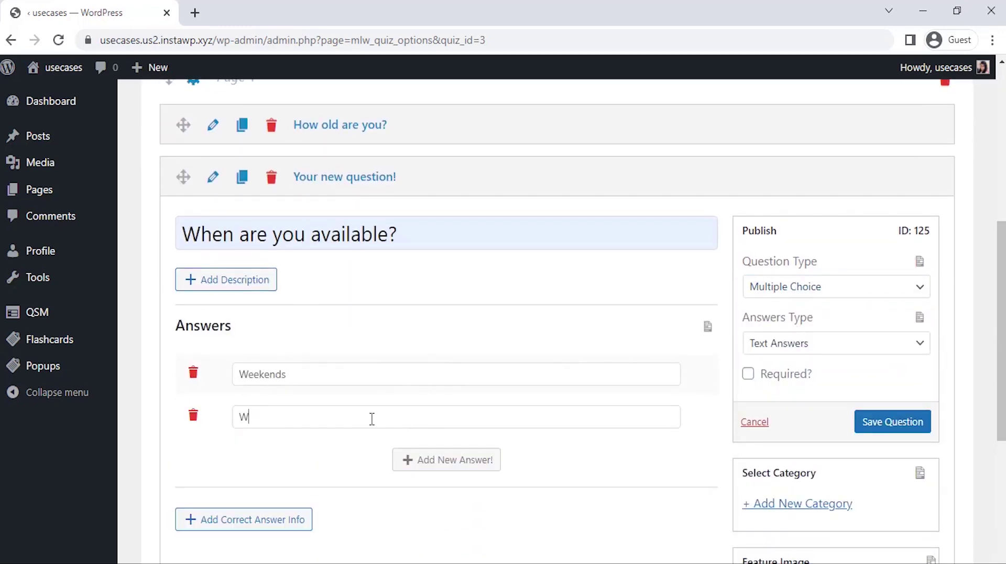
text(eek days)
click(446, 460)
text(Both)
click(878, 425)
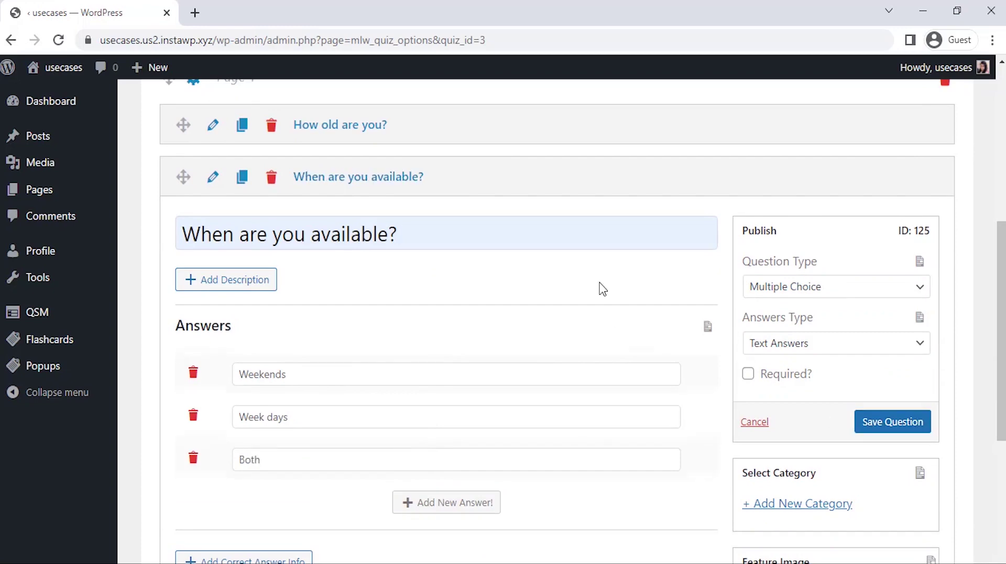
Step: Add a third question, "Do you have experience in Volunteering?", with question type Multiple Choice (Horizontal)
scroll(600, 289, down, 6)
click(687, 473)
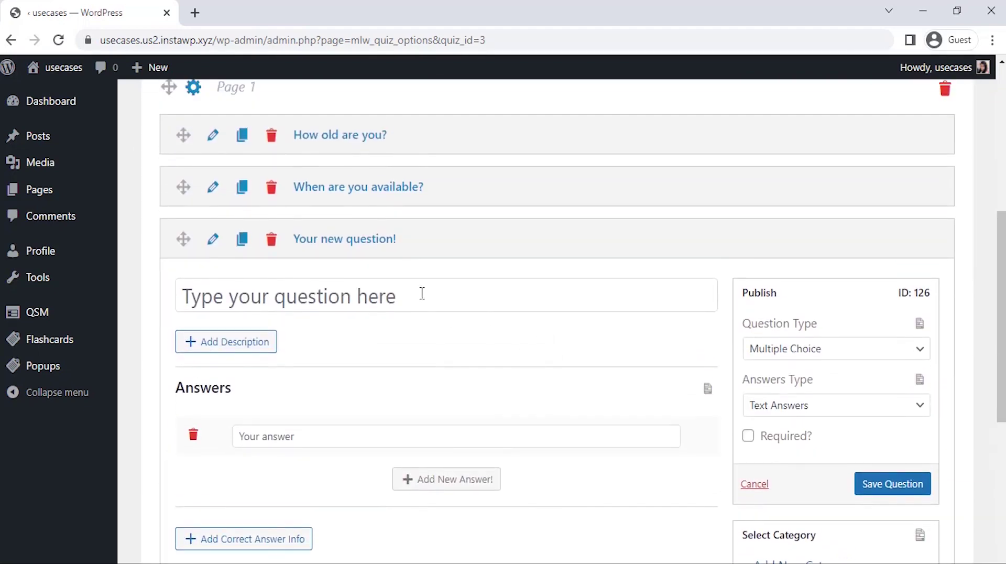
click(422, 294)
text(Do you have experience in Volunteering?)
click(781, 351)
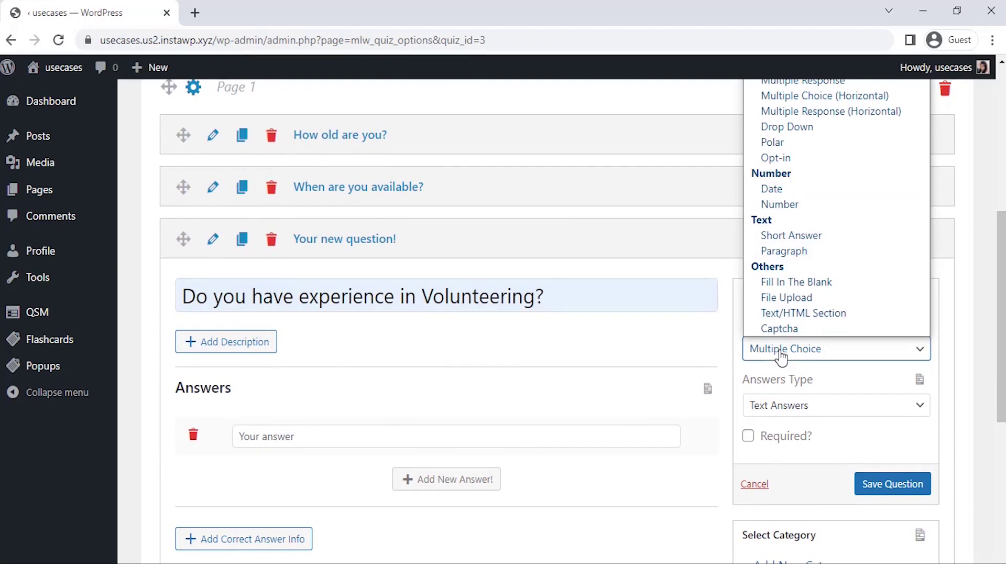
click(824, 95)
Step: Give the volunteering experience question the answers Yes and No, make it required, and save it
click(445, 437)
text(Yes)
click(448, 481)
click(422, 477)
text(No)
click(749, 437)
click(880, 483)
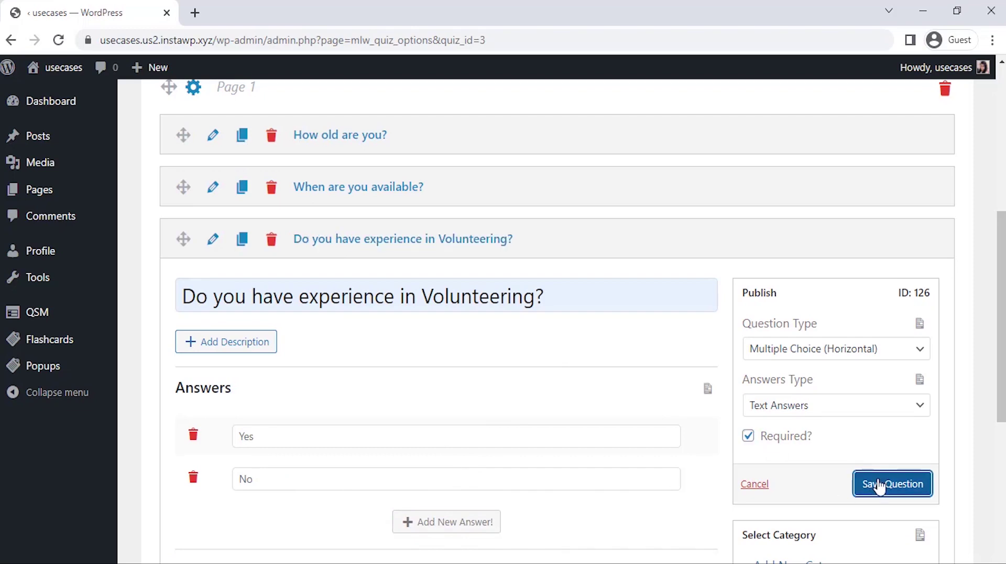
Step: Add a fourth question, "The Best time works for you -", with question type Multiple Choice
scroll(654, 353, down, 5)
click(699, 472)
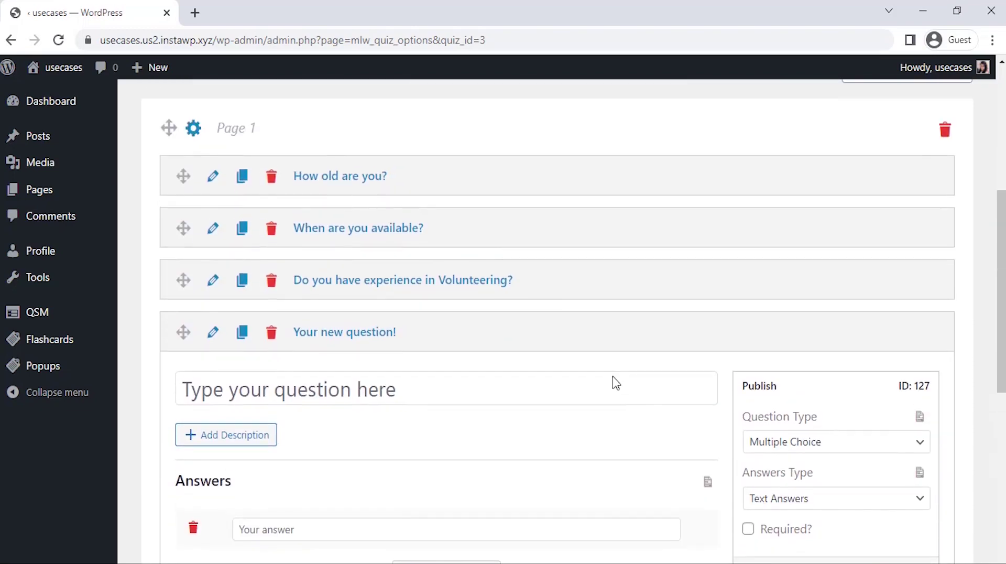
click(389, 395)
text(The Best time works for you -)
click(796, 442)
click(786, 158)
Step: Give the best-time question the answers 10 am - 4 pm, 4 pm - 7 pm and 7 pm - 10 pm, make it required, and save it
scroll(652, 353, down, 5)
click(317, 288)
text(10 am - 4 pm)
click(446, 323)
click(371, 324)
text(4 pm - 7 pm)
click(446, 365)
text(7 pm - 10 pm)
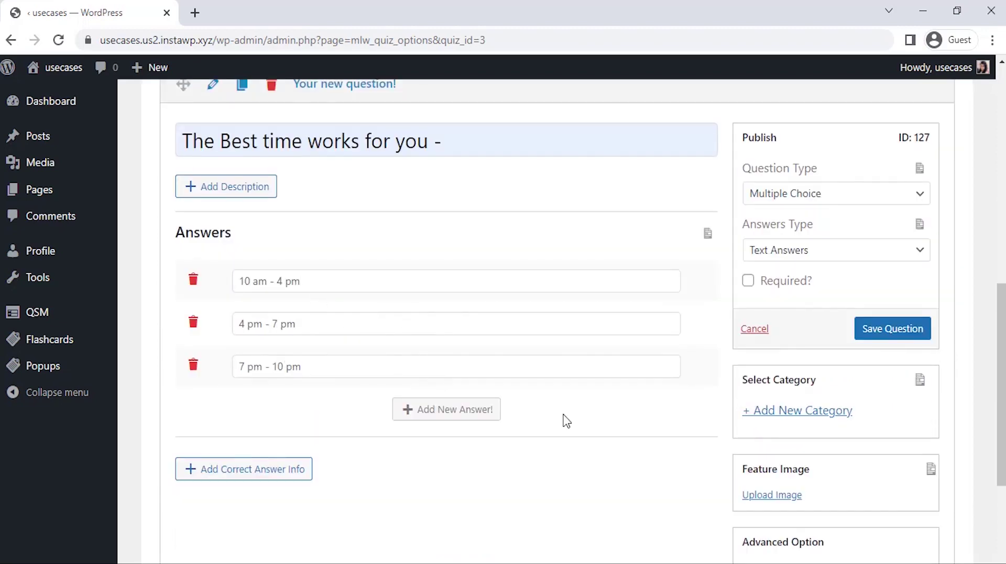
click(748, 280)
click(892, 328)
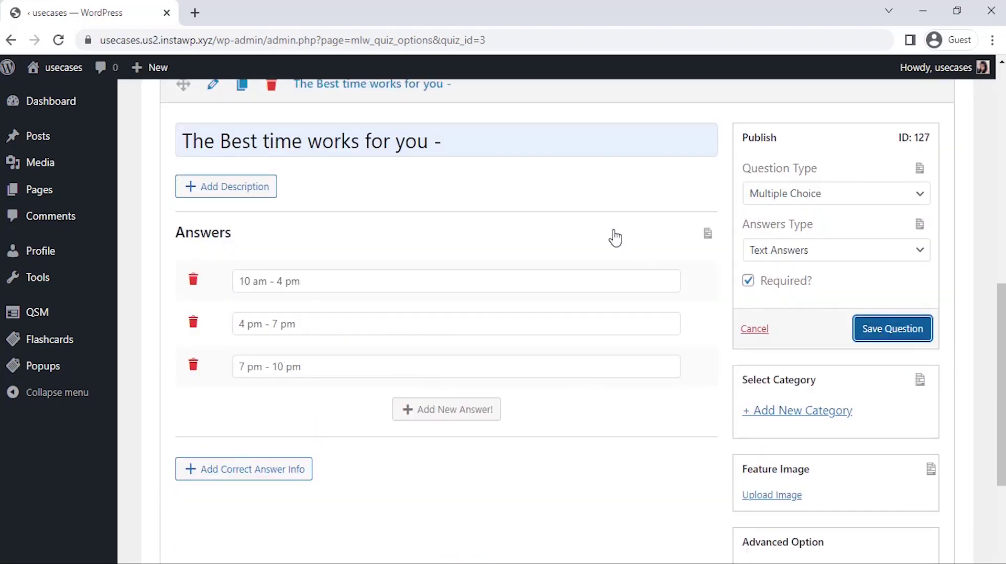
Step: Configure the form's first contact field as a required Small Open Answer labelled Full Name and used for Name
scroll(615, 238, up, 6)
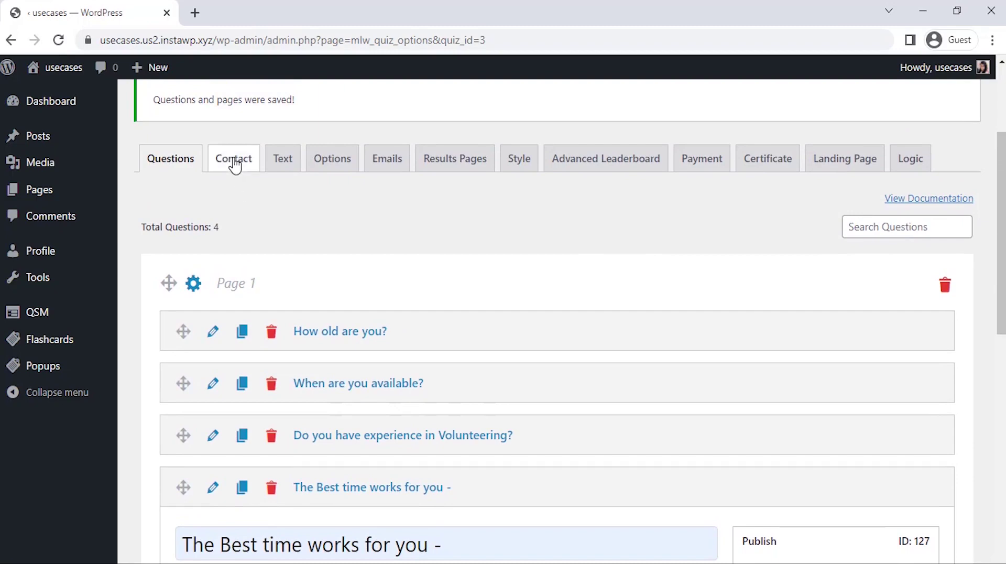
click(235, 165)
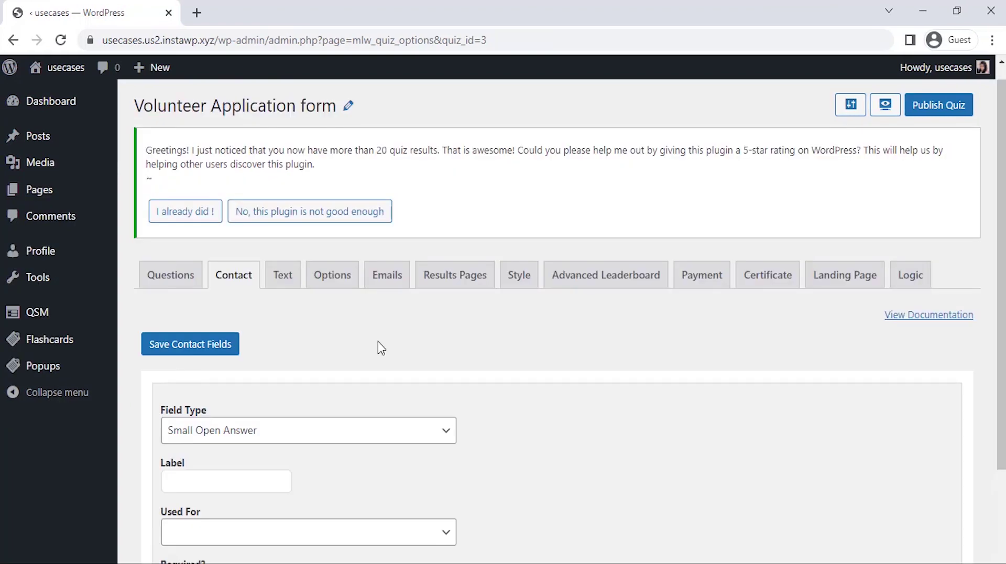
scroll(378, 343, down, 2)
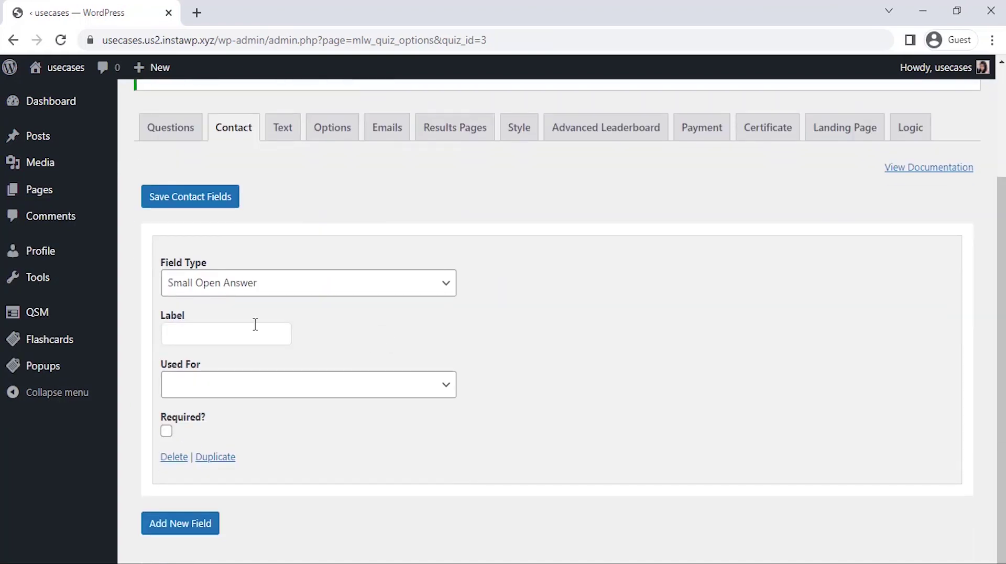
click(300, 288)
click(299, 321)
click(262, 331)
text(Full Nma)
text(ame)
click(273, 387)
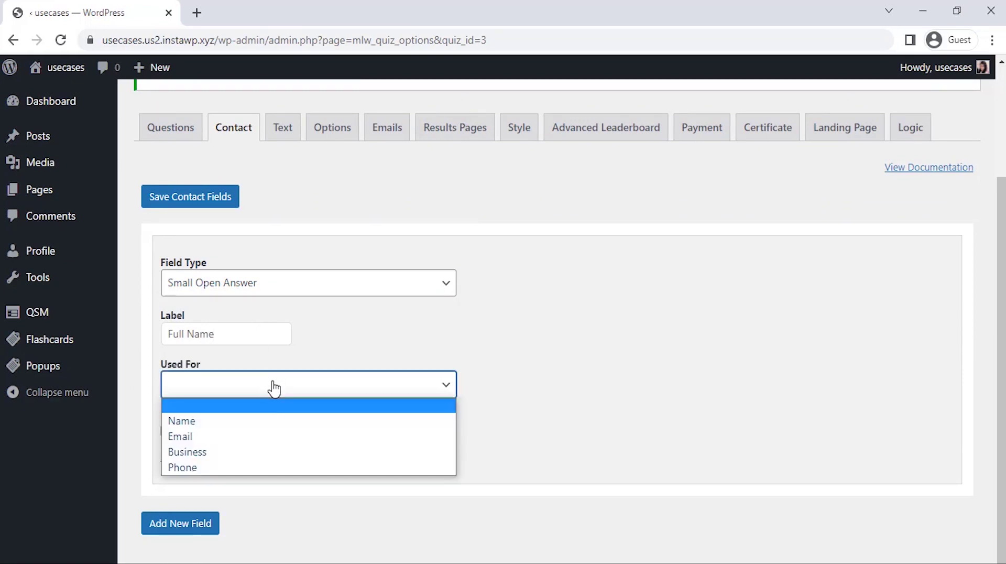
click(271, 421)
click(167, 430)
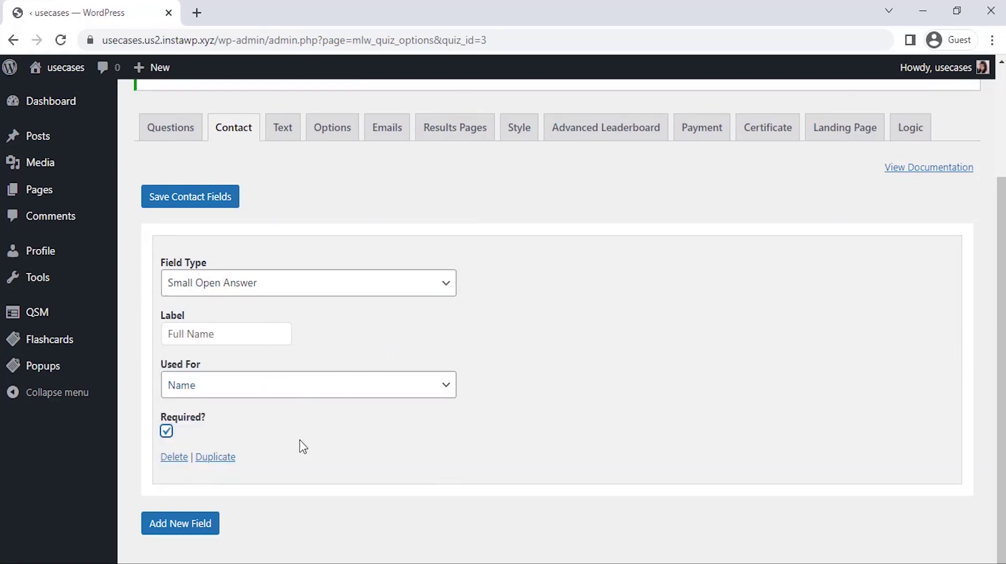
Step: Add a second contact field with field type Email and the label Email Address
click(190, 523)
scroll(328, 492, down, 1)
scroll(326, 491, down, 4)
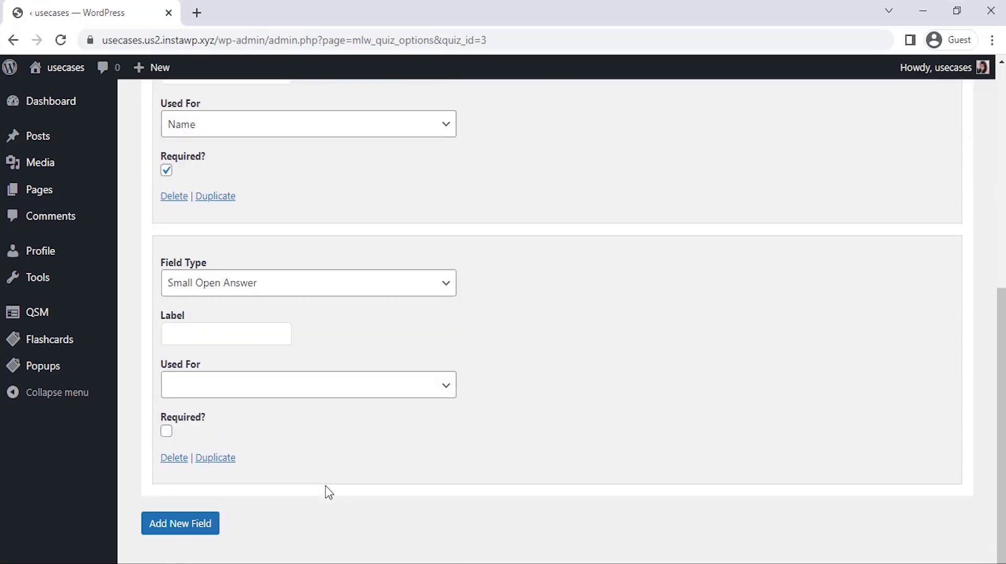
click(386, 287)
click(380, 336)
click(260, 336)
text(Email Address)
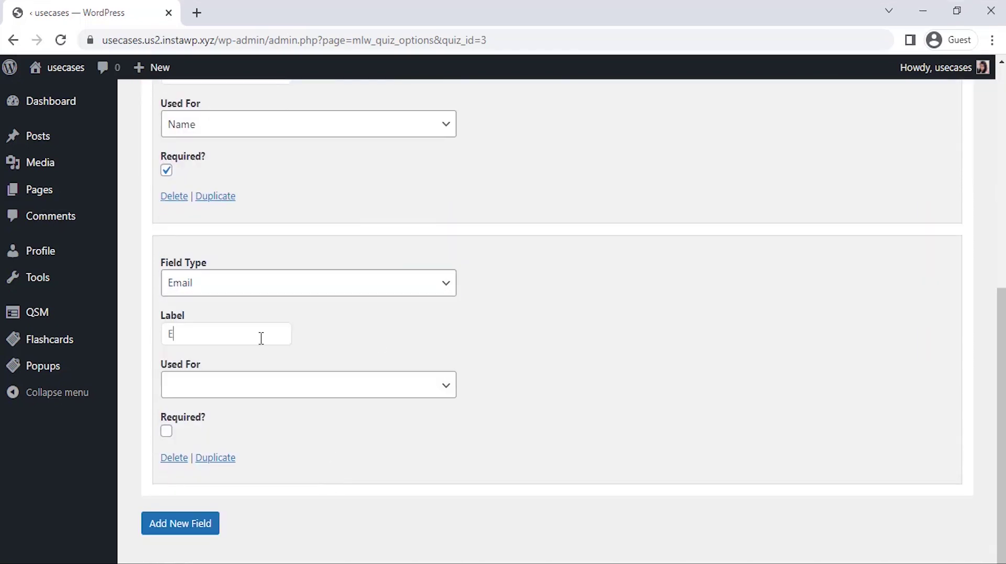
Step: Set the Email Address field to be used for Email, make it required, and save the contact fields
click(351, 388)
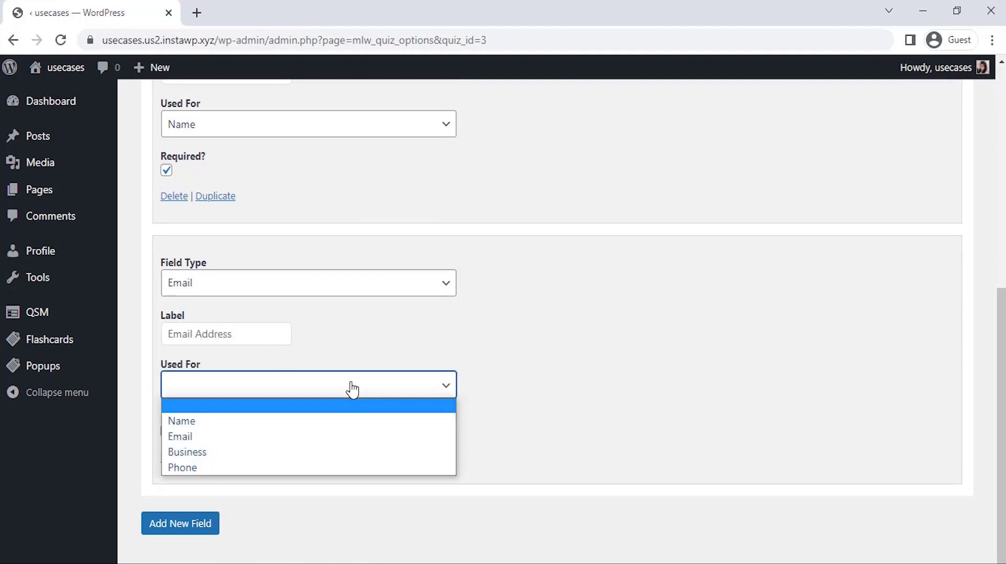
click(348, 437)
click(166, 431)
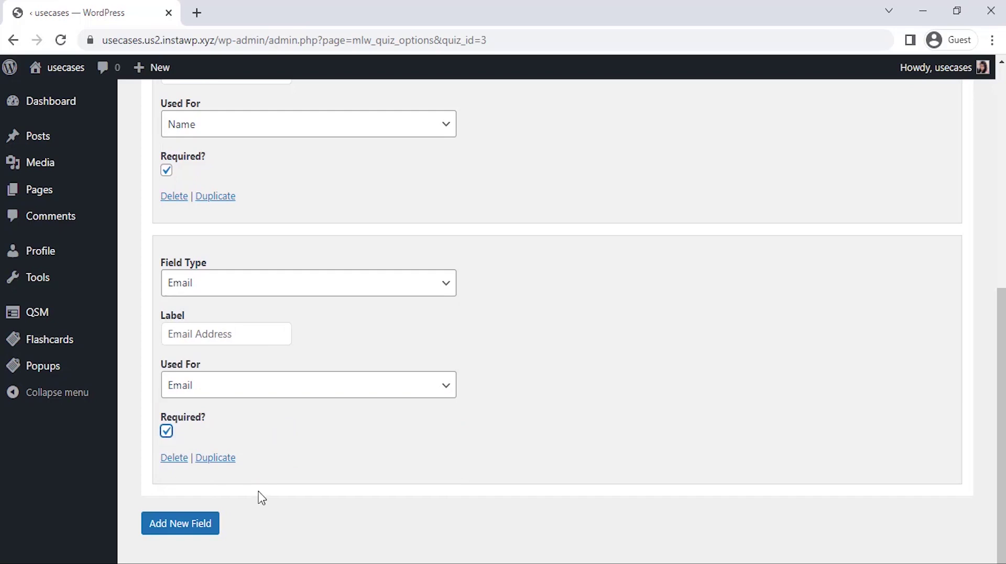
scroll(318, 467, up, 5)
scroll(317, 468, up, 2)
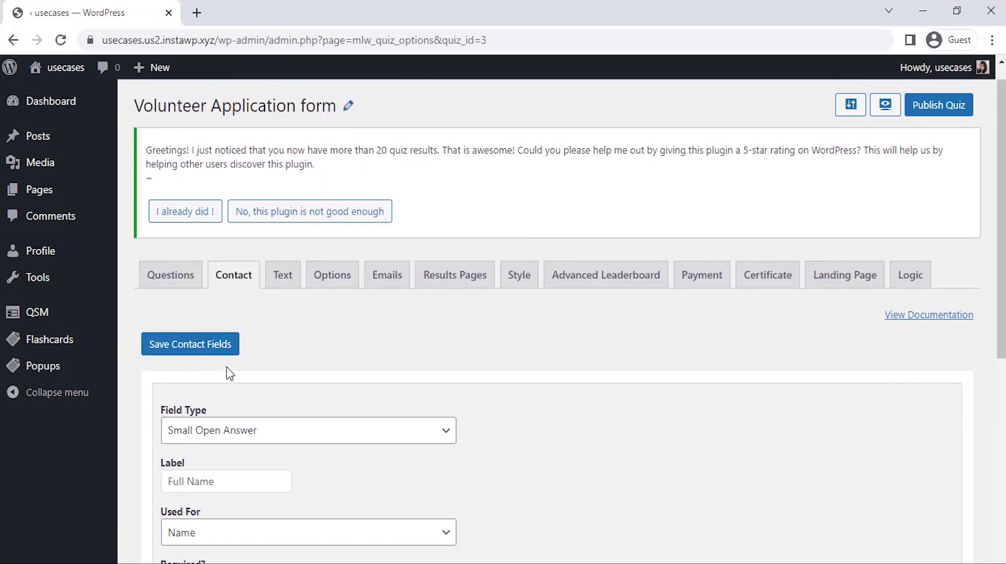
click(213, 347)
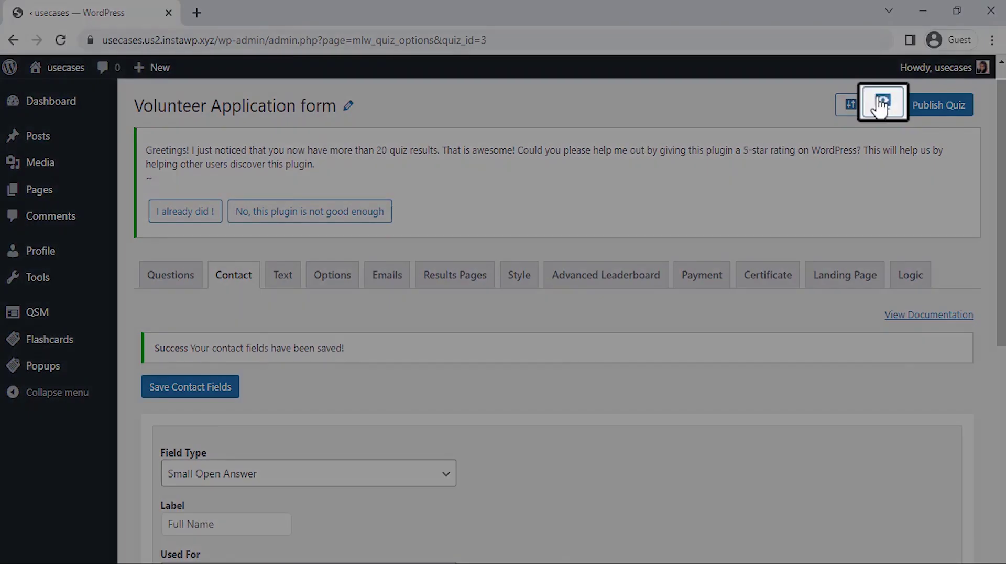
Step: Preview the Volunteer Application form and review its contact fields and questions from start to end
click(882, 104)
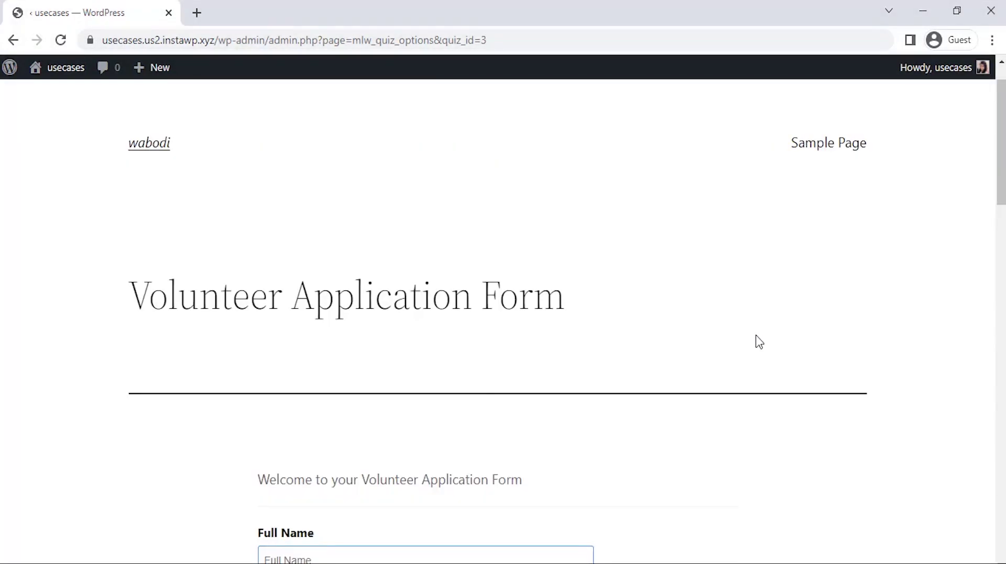
scroll(759, 342, down, 5)
scroll(760, 341, down, 5)
scroll(759, 342, down, 4)
scroll(759, 342, up, 10)
scroll(759, 342, up, 1)
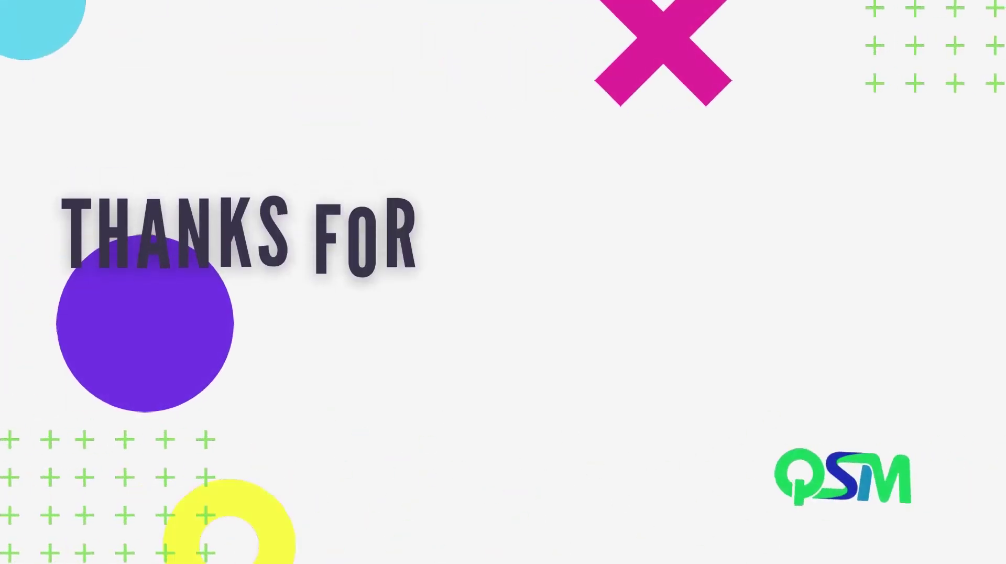